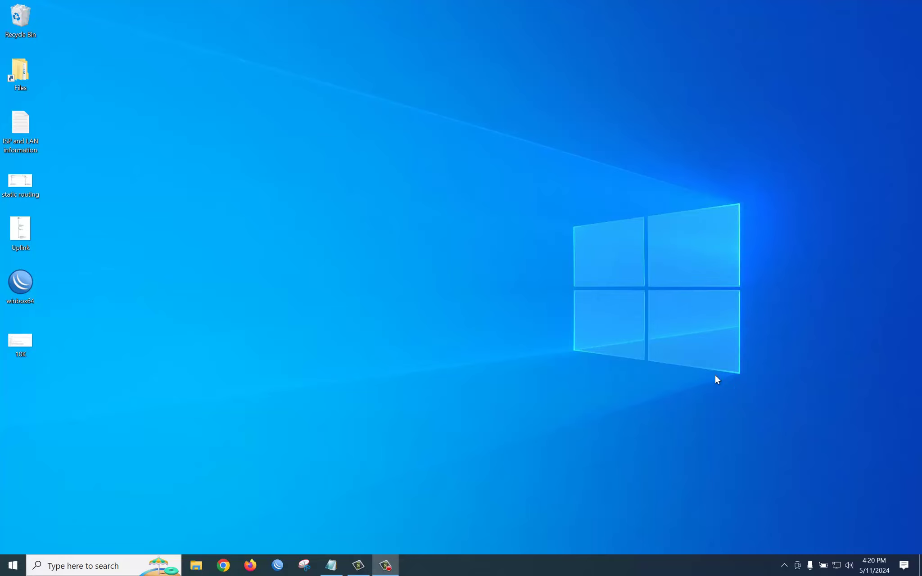
# Log in to the MikroTik router as admin, re-entering the password after a failed first attempt
pyautogui.click(282, 566)
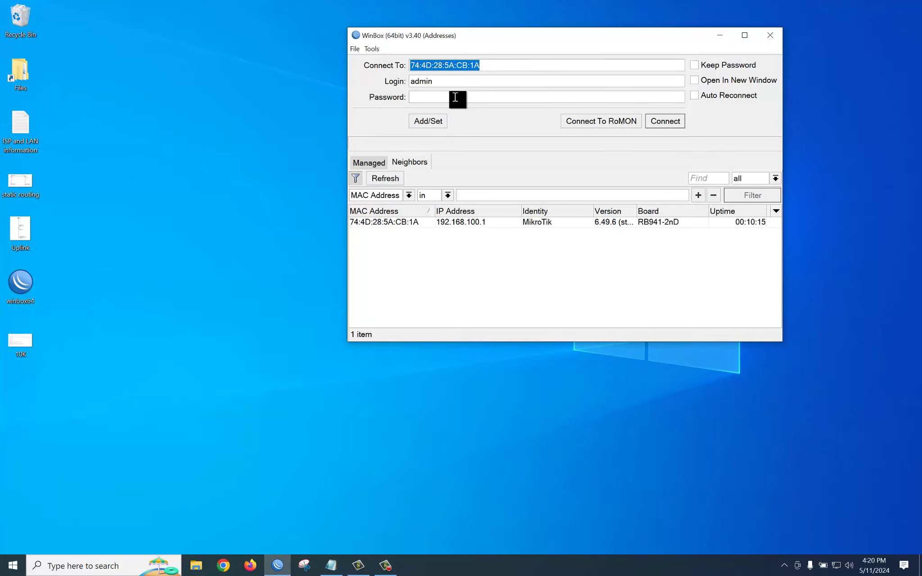
pyautogui.click(454, 98)
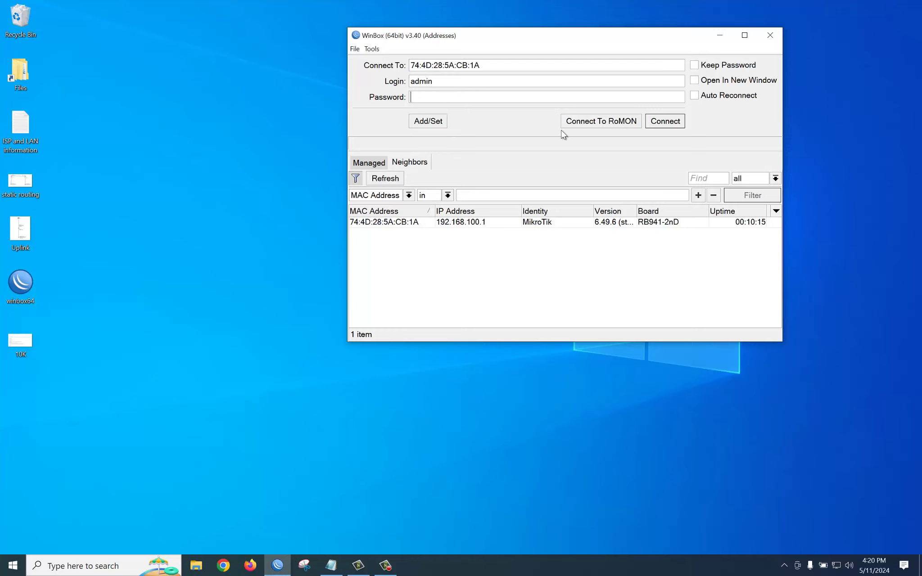
pyautogui.click(661, 124)
pyautogui.click(485, 100)
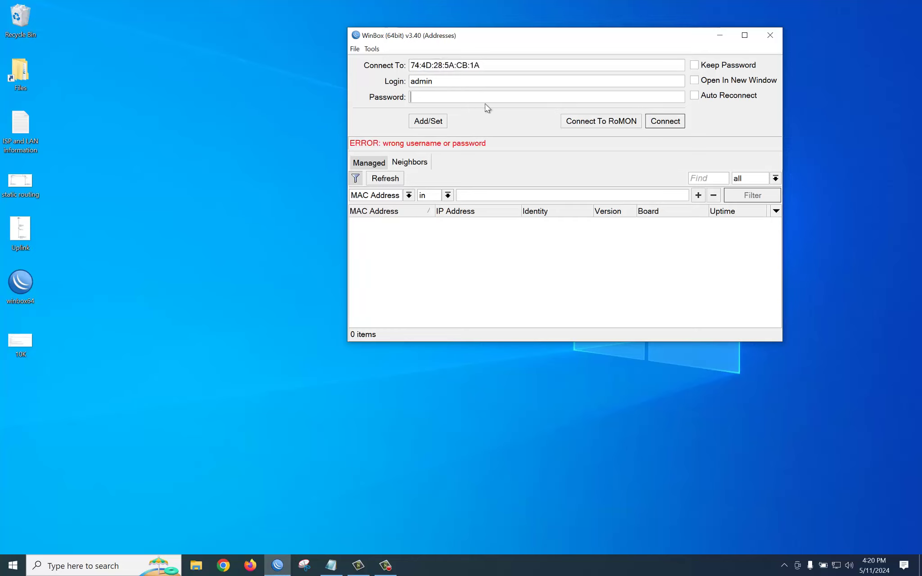
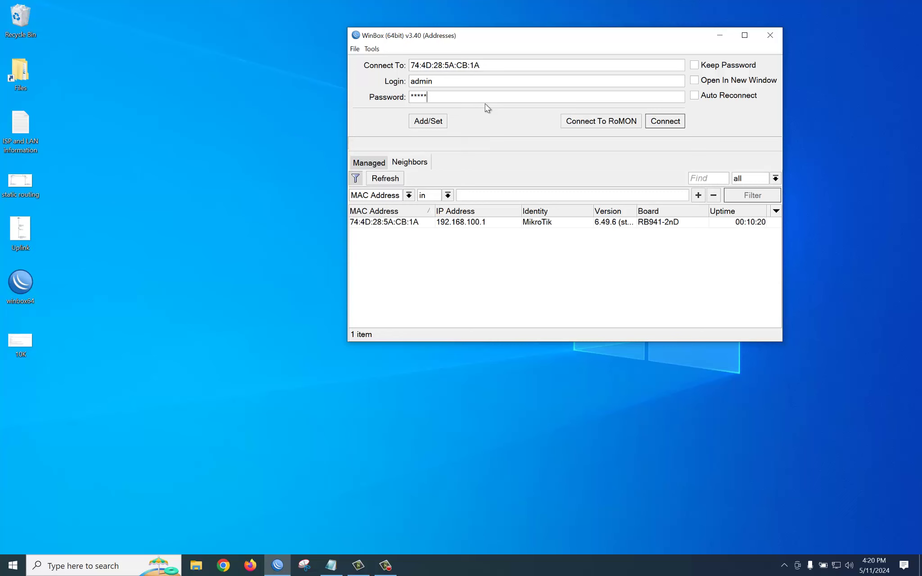
pyautogui.click(671, 124)
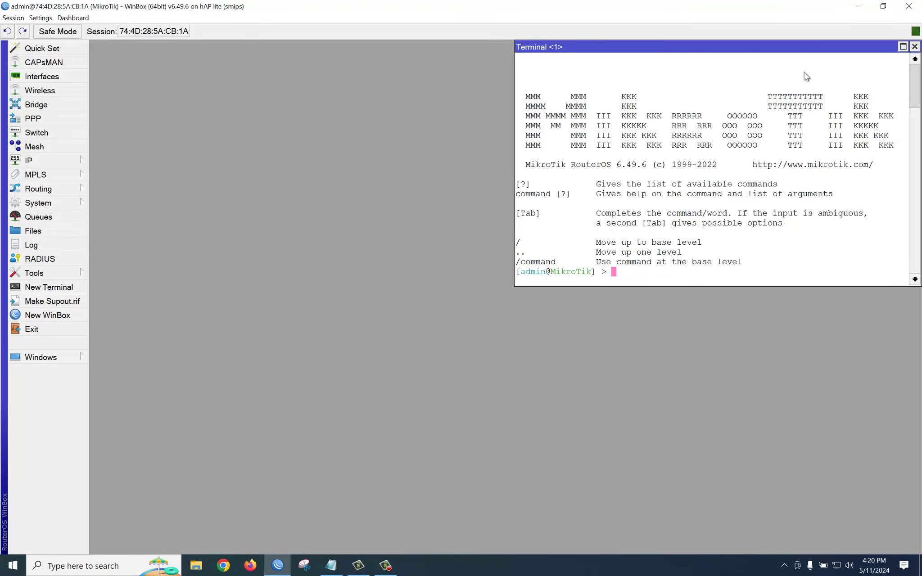
# Show the Package List from the System menu, with the 6.49.6 packages
pyautogui.click(38, 203)
pyautogui.click(114, 345)
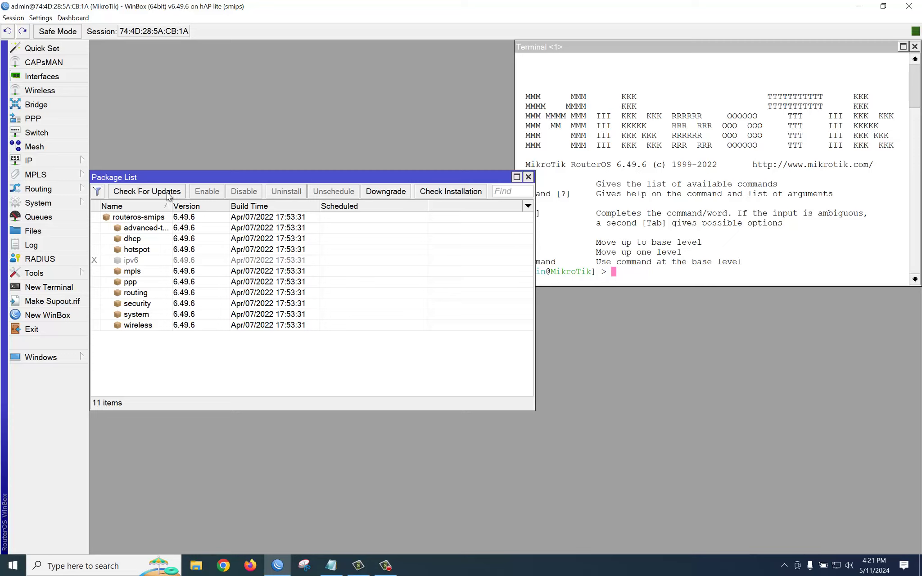
# Check for updates on the upgrade channel and highlight the offered version 7.12.1
pyautogui.click(148, 194)
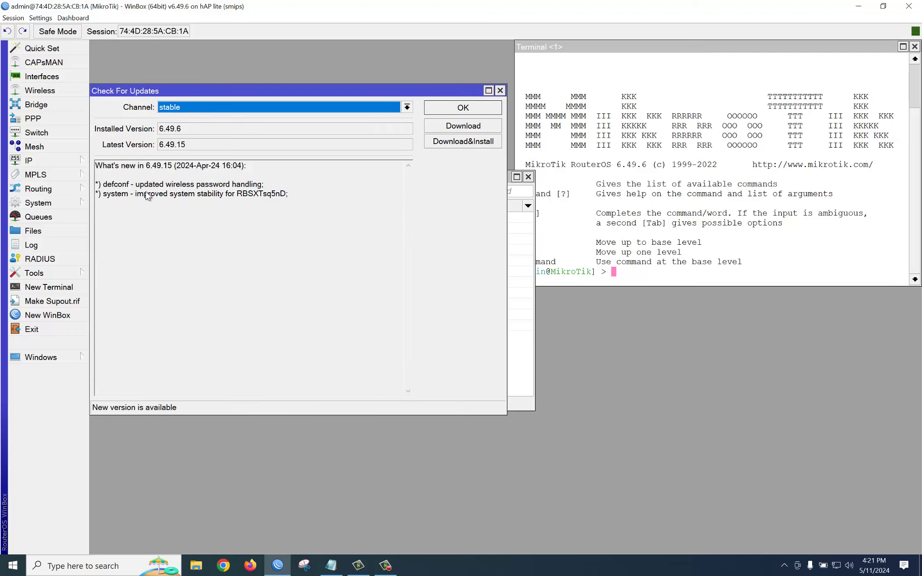
pyautogui.click(185, 108)
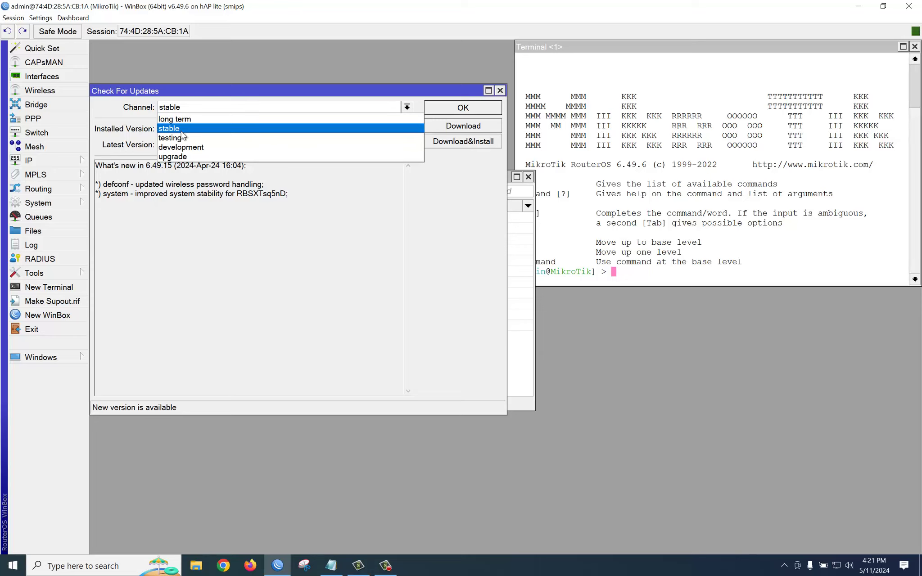
pyautogui.click(178, 156)
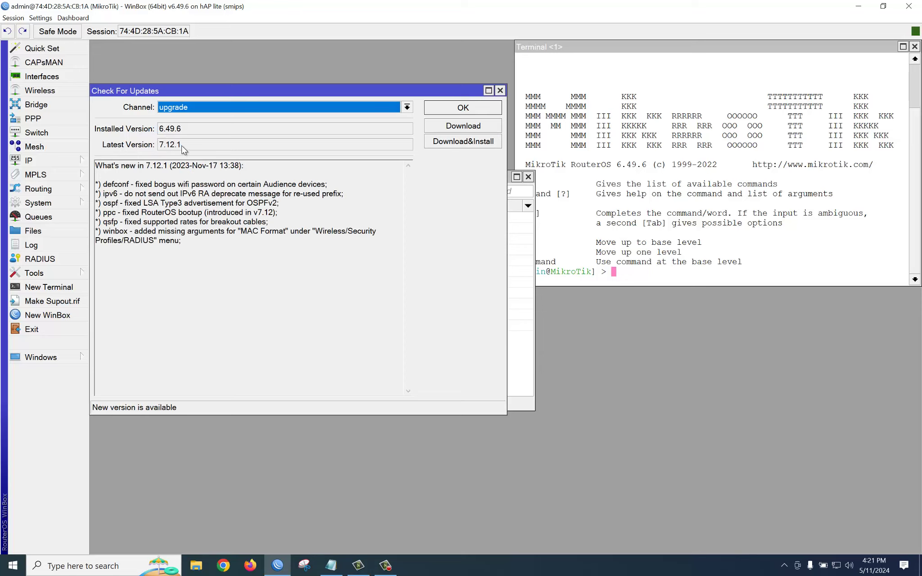
pyautogui.moveTo(184, 146); pyautogui.dragTo(160, 149)
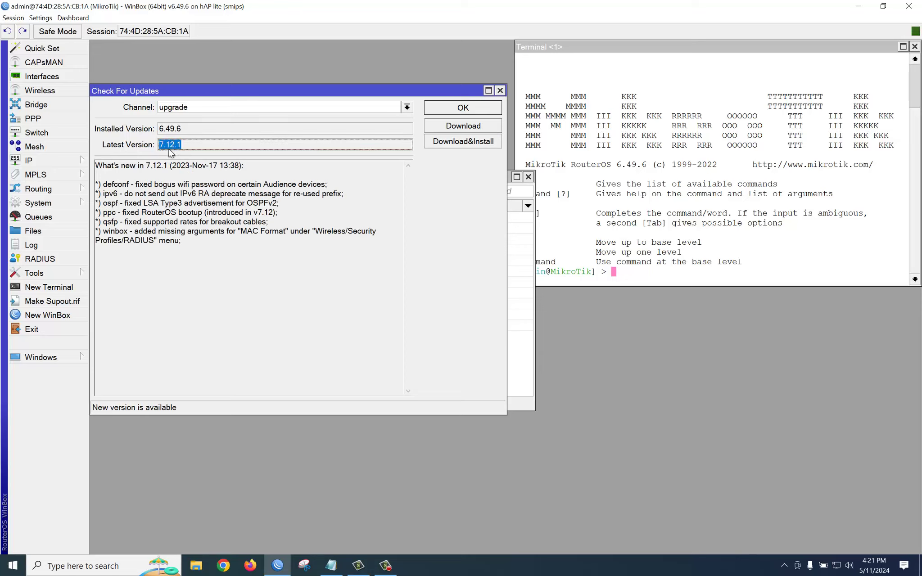
# Download and install RouterOS 7.12.1, rebooting the router
pyautogui.click(459, 141)
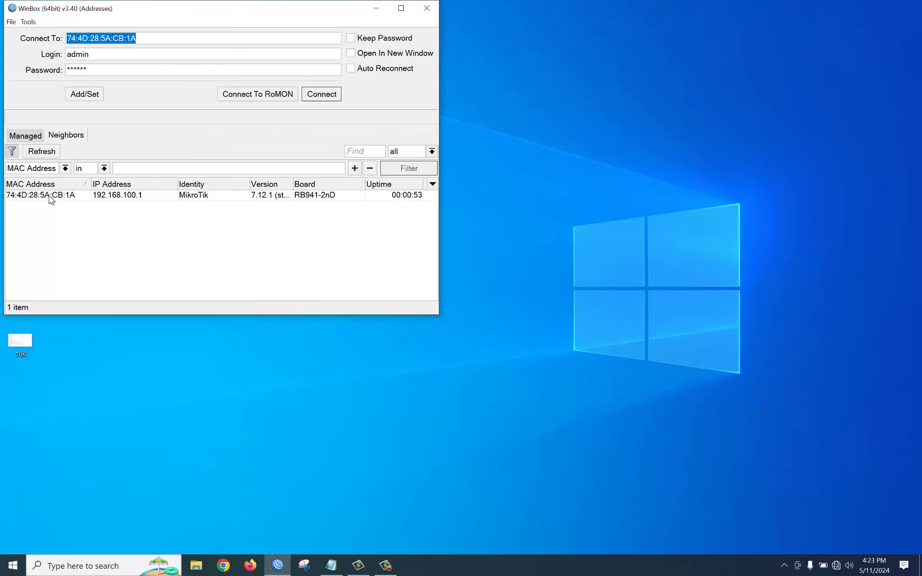
# Reconnect to the rebooted router from the Neighbors list
pyautogui.click(51, 199)
pyautogui.click(322, 96)
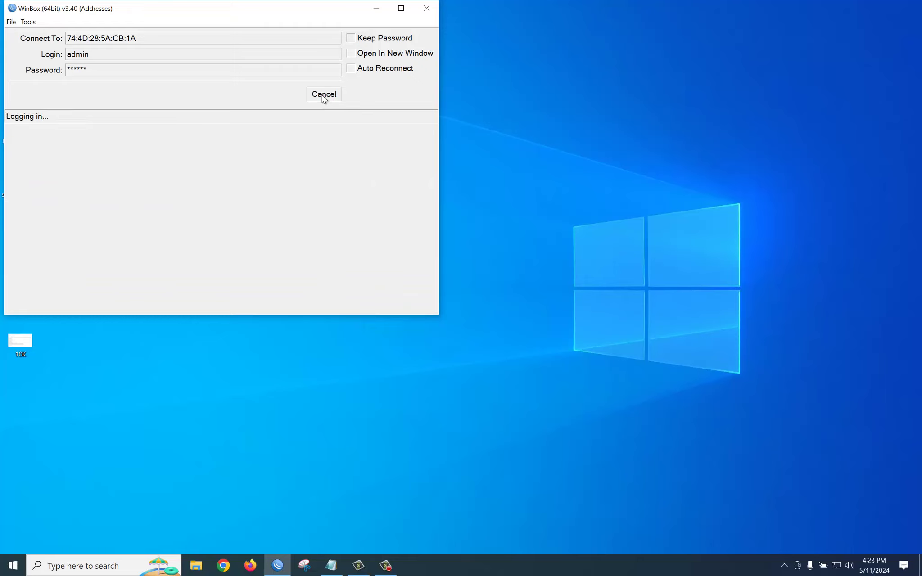